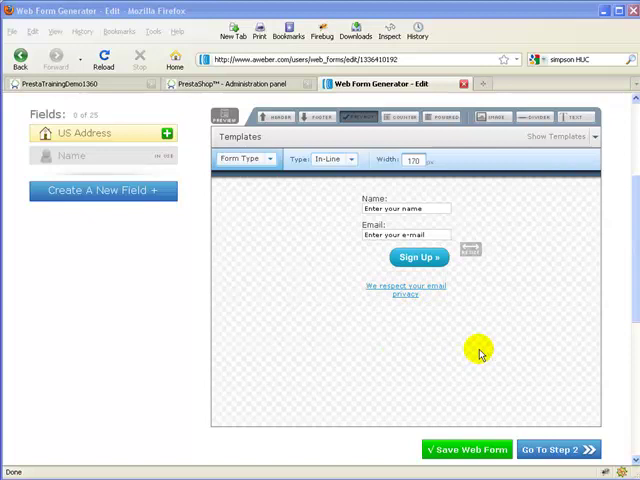
Save the web form on the Publish step and copy its JavaScript snippet to the clipboard
{"action": "left_click", "coordinate": [410, 160]}
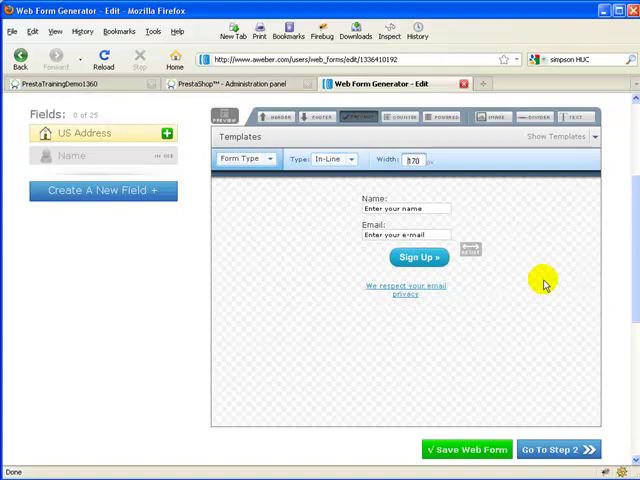
{"action": "scroll", "coordinate": [543, 285], "scroll_direction": "up", "scroll_amount": 3}
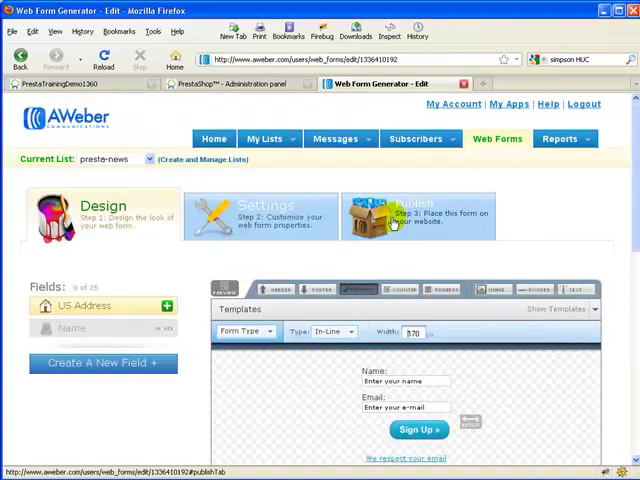
{"action": "left_click", "coordinate": [425, 213]}
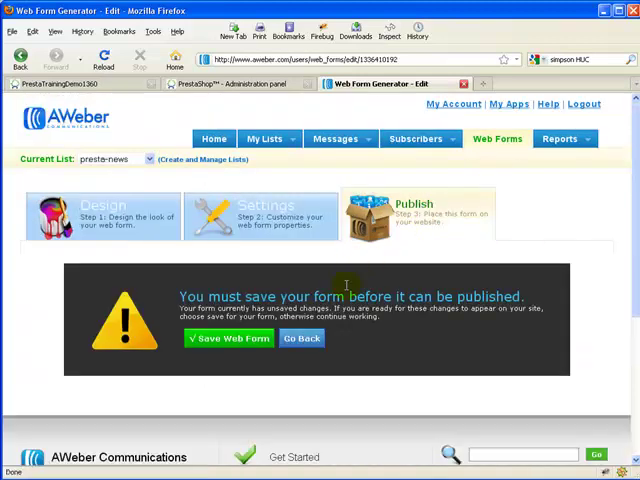
{"action": "left_click", "coordinate": [224, 338]}
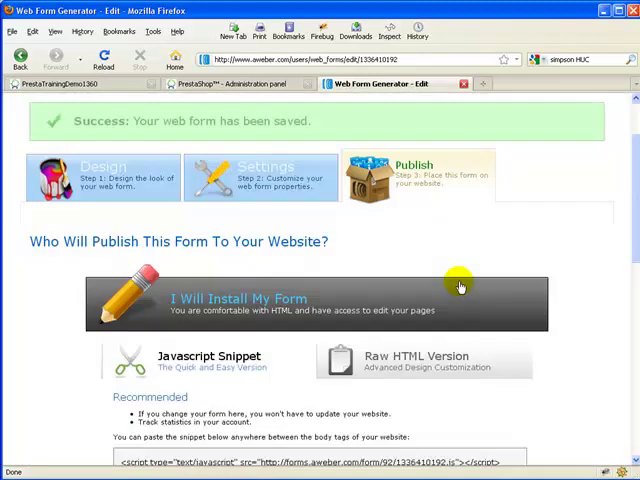
{"action": "scroll", "coordinate": [460, 287], "scroll_direction": "down", "scroll_amount": 3}
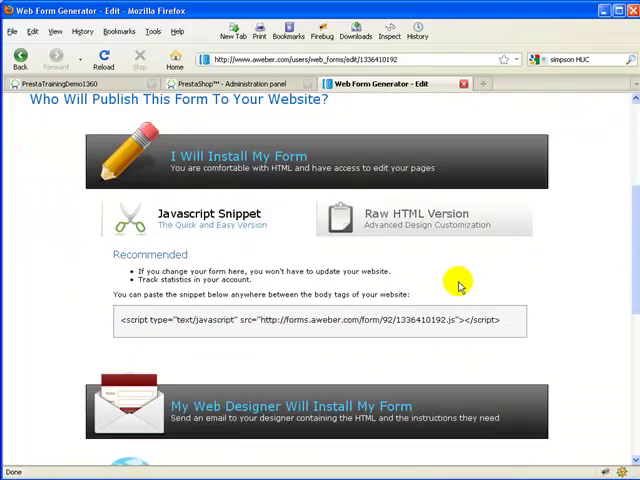
{"action": "left_click", "coordinate": [173, 322]}
{"action": "scroll", "coordinate": [176, 326], "scroll_direction": "down", "scroll_amount": 1}
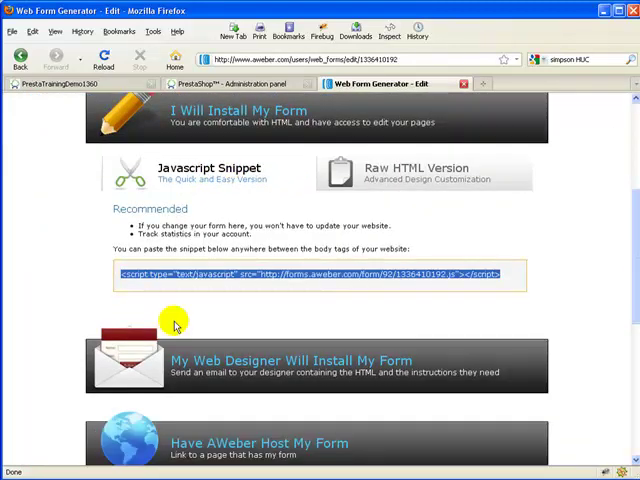
{"action": "right_click", "coordinate": [208, 277]}
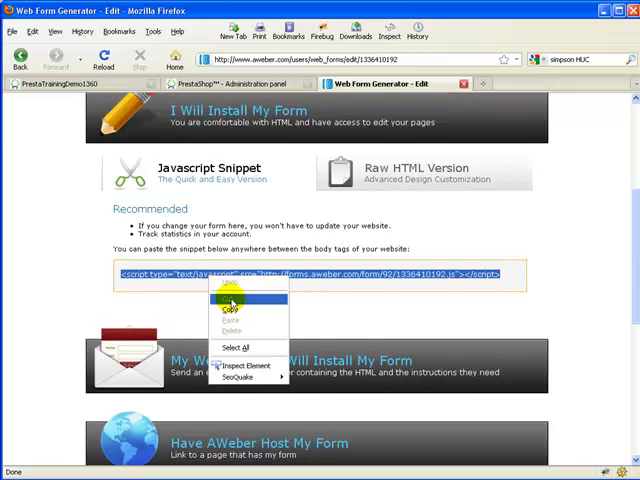
{"action": "left_click", "coordinate": [232, 311]}
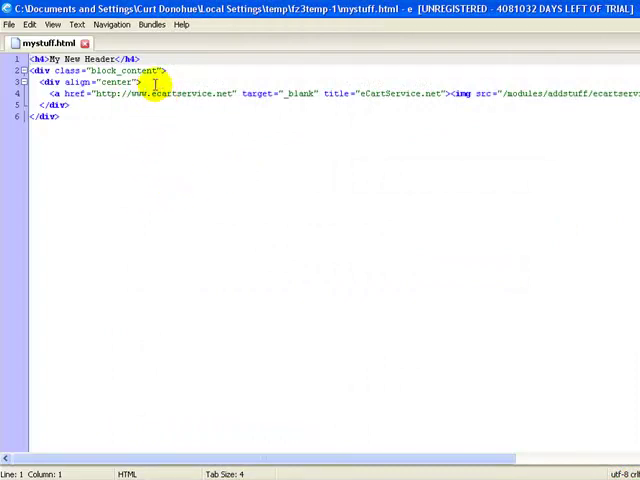
Select line 4's eCartService link code in mystuff.html and paste the AWeber script over it
{"action": "left_click", "coordinate": [47, 93]}
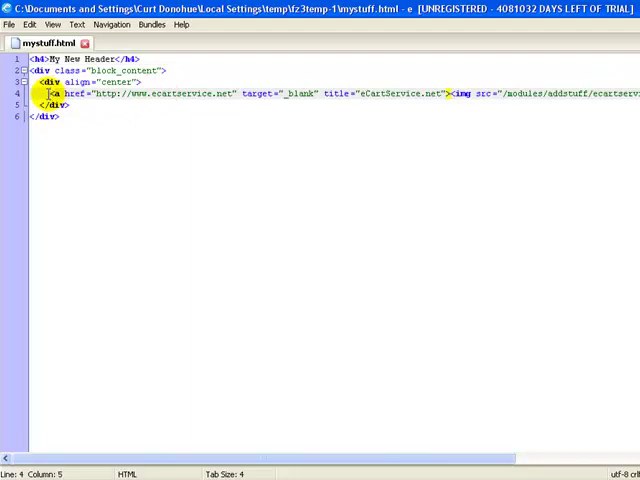
{"action": "left_click", "coordinate": [47, 93]}
{"action": "key", "text": "Tab"}
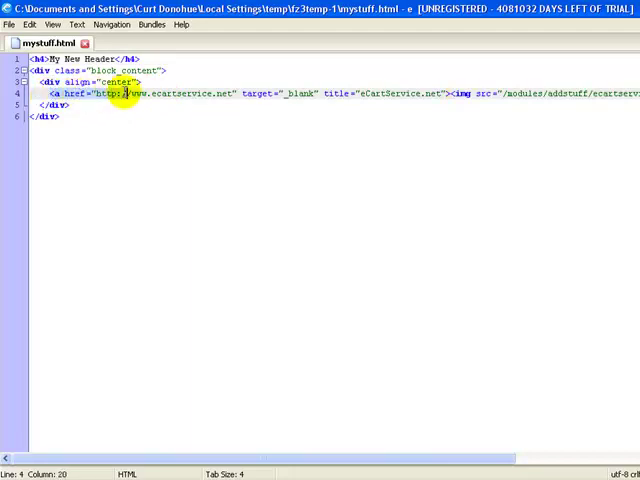
{"action": "left_click", "coordinate": [419, 79]}
{"action": "left_click_drag", "start_coordinate": [419, 79], "coordinate": [636, 93]}
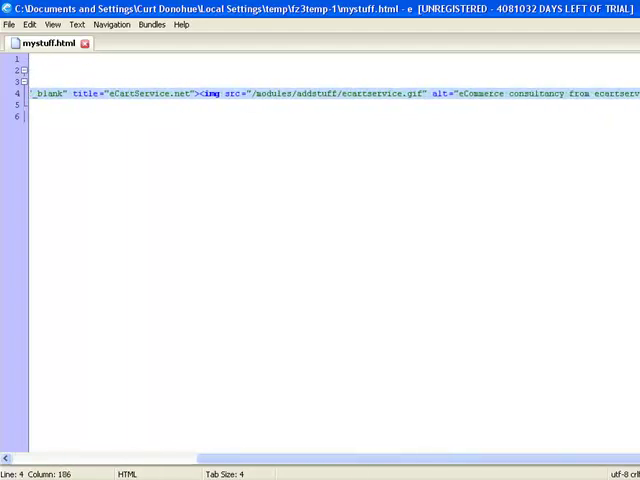
{"action": "mouse_move", "coordinate": [636, 93]}
{"action": "left_mouse_down"}
{"action": "mouse_move", "coordinate": [625, 93]}
{"action": "mouse_move", "coordinate": [636, 93]}
{"action": "left_mouse_up"}
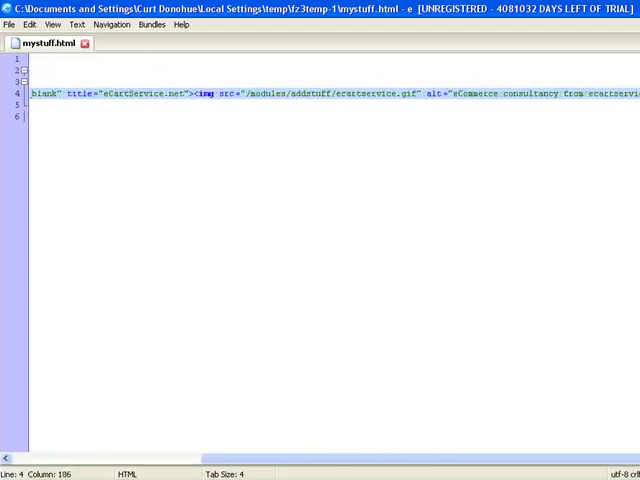
{"action": "right_click", "coordinate": [523, 95]}
{"action": "left_click", "coordinate": [552, 134]}
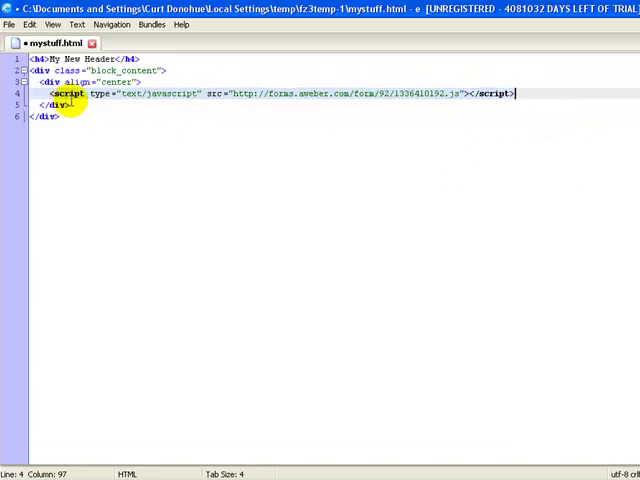
Delete the <h4>My New Header</h4> line and the leftover empty first line
{"action": "left_click", "coordinate": [148, 59]}
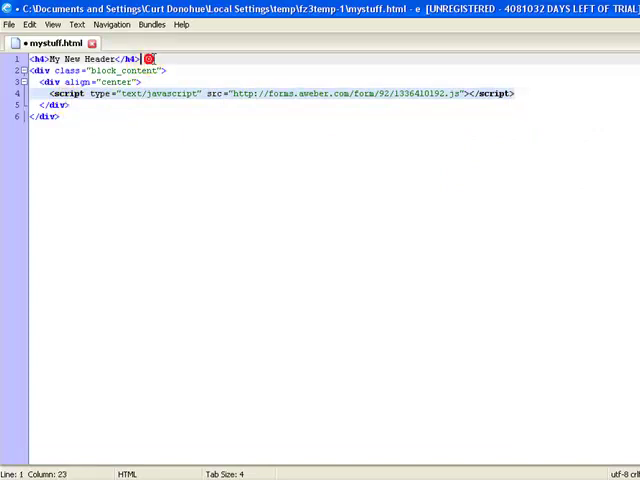
{"action": "left_click", "coordinate": [31, 59]}
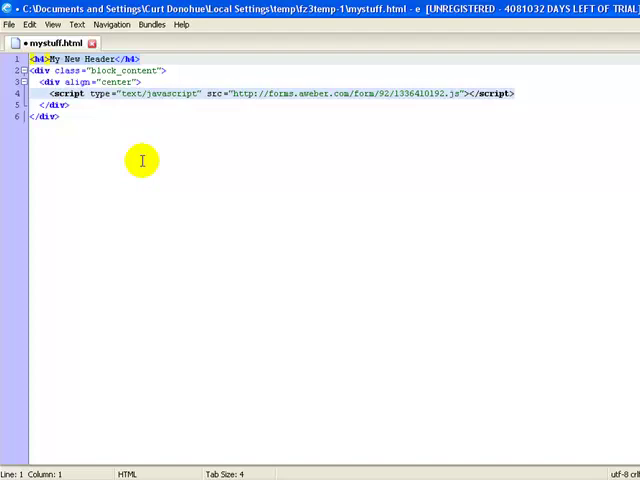
{"action": "key", "text": "shift+End"}
{"action": "key", "text": "Delete"}
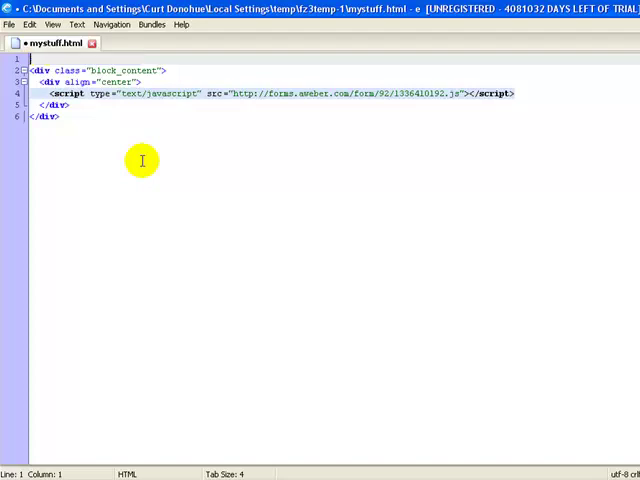
{"action": "key", "text": "Delete"}
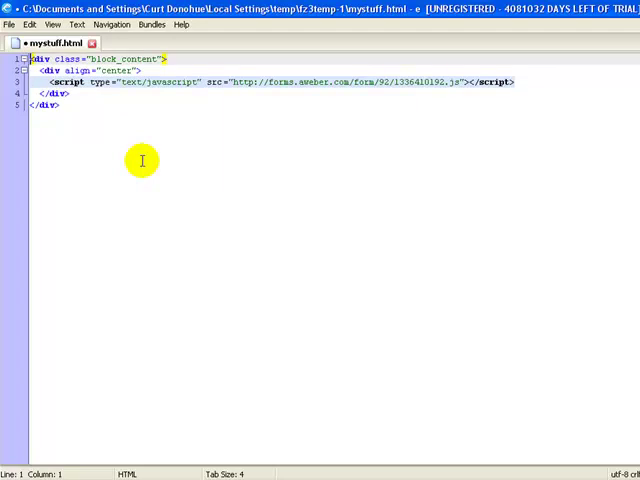
Start Save As with Desktop as the save location and begin renaming the file
{"action": "left_click", "coordinate": [8, 24]}
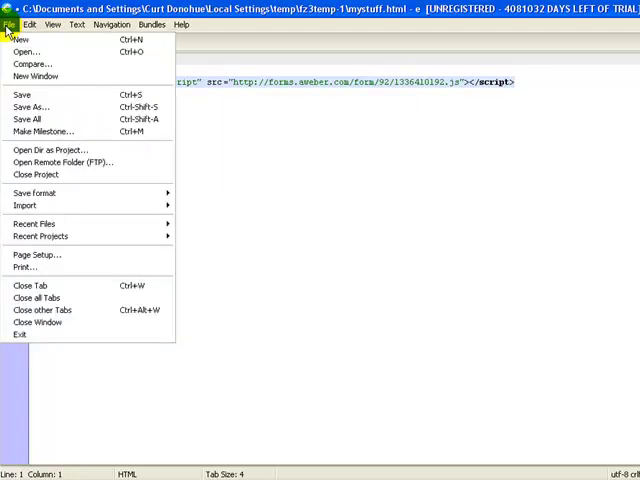
{"action": "left_click", "coordinate": [53, 108]}
{"action": "left_click", "coordinate": [337, 202]}
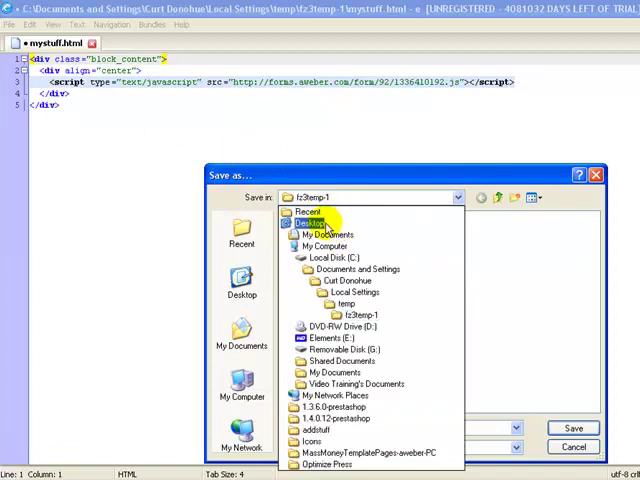
{"action": "left_click", "coordinate": [318, 223]}
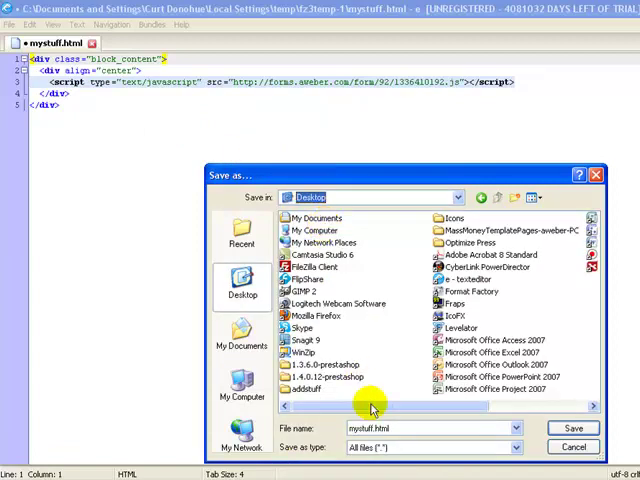
{"action": "left_click", "coordinate": [405, 429]}
{"action": "left_click", "coordinate": [397, 428]}
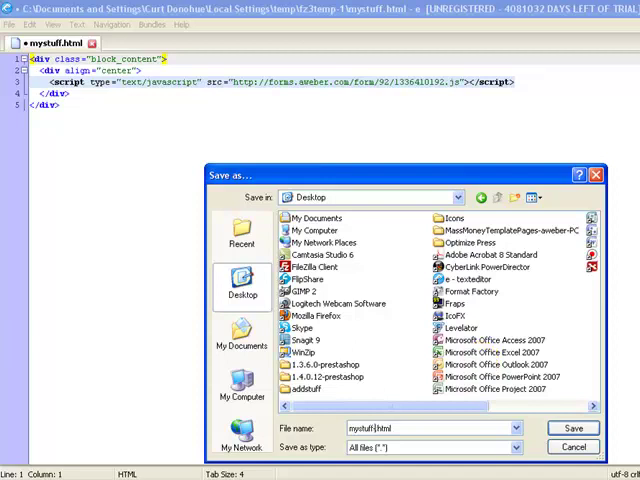
{"action": "type", "text": "-aweber-integration"}
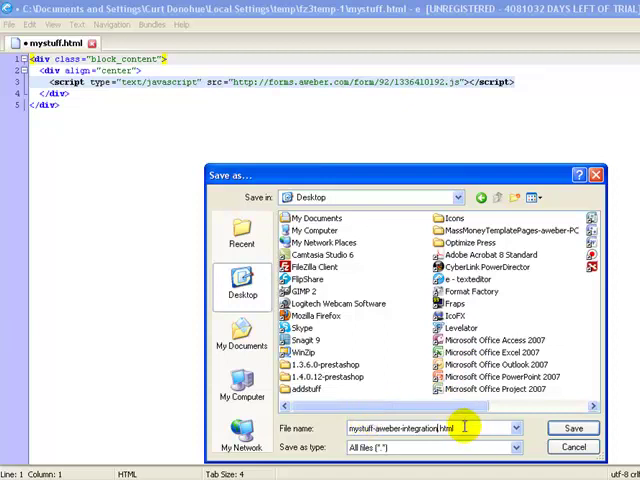
Copy the name mystuff-aweber-integration.html, save the file and minimize the editor
{"action": "left_click_drag", "start_coordinate": [464, 427], "coordinate": [347, 429]}
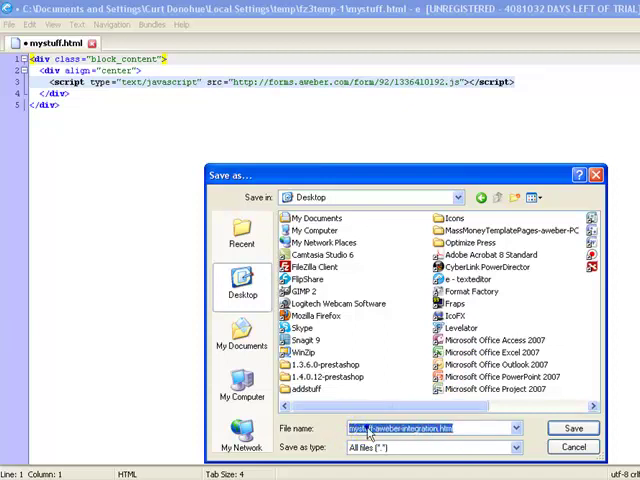
{"action": "right_click", "coordinate": [368, 432]}
{"action": "left_click", "coordinate": [392, 464]}
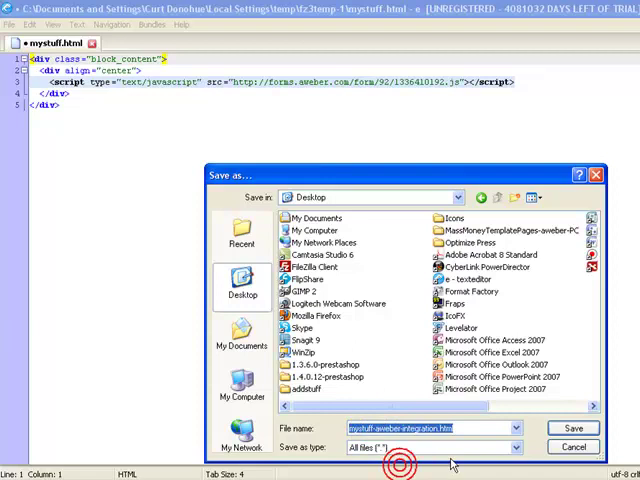
{"action": "left_click", "coordinate": [573, 430]}
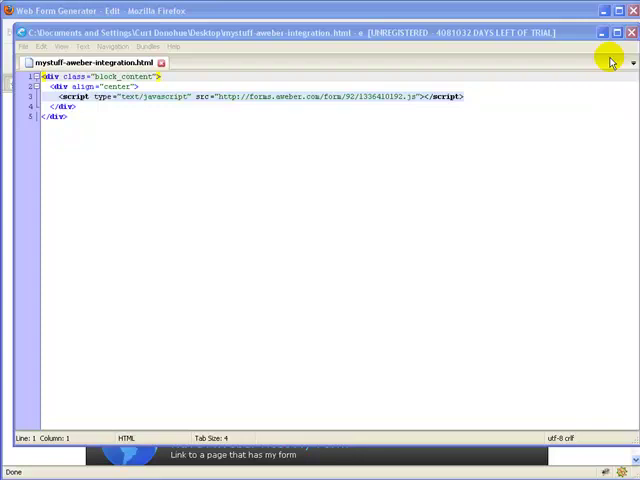
{"action": "left_click", "coordinate": [600, 32]}
Drag mystuff-aweber-integration.html from the desktop into the remote addstuff folder
{"action": "left_click", "coordinate": [604, 10]}
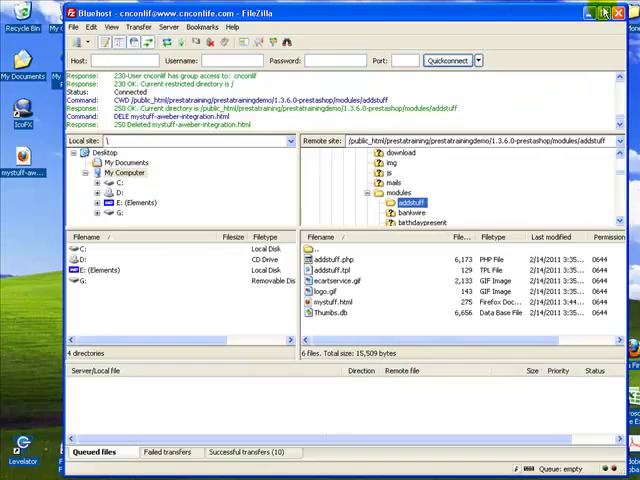
{"action": "left_click", "coordinate": [22, 162]}
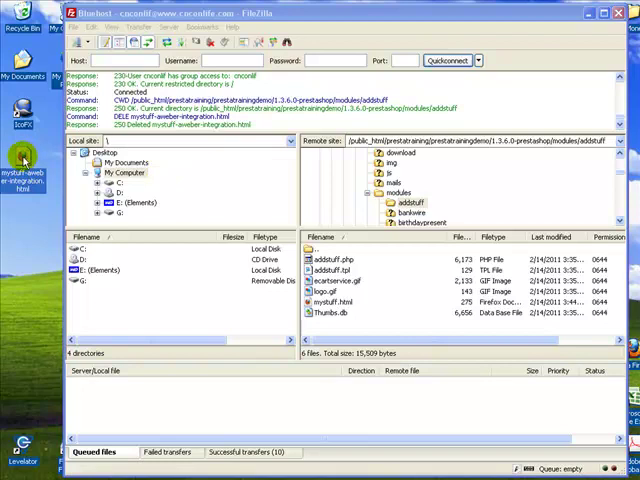
{"action": "mouse_move", "coordinate": [22, 160]}
{"action": "left_mouse_down"}
{"action": "mouse_move", "coordinate": [410, 212]}
{"action": "mouse_move", "coordinate": [412, 205]}
{"action": "left_mouse_up"}
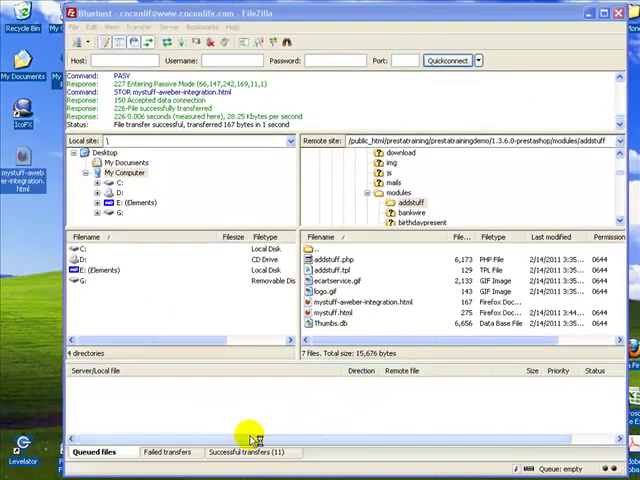
Return to the PrestaShop admin Modules list and configure the AddStuff module
{"action": "left_click", "coordinate": [150, 478]}
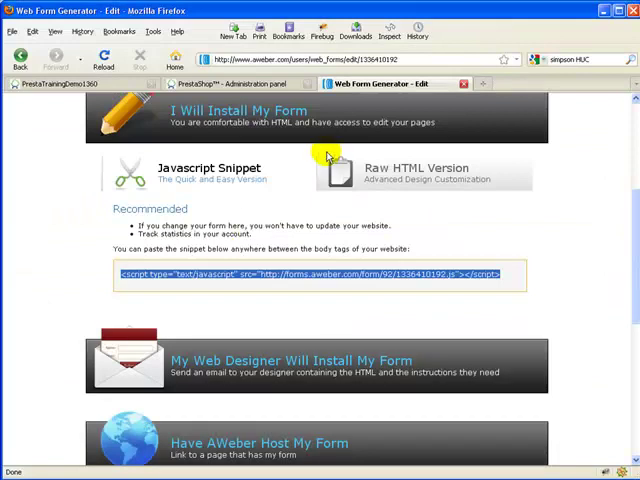
{"action": "left_click", "coordinate": [247, 88]}
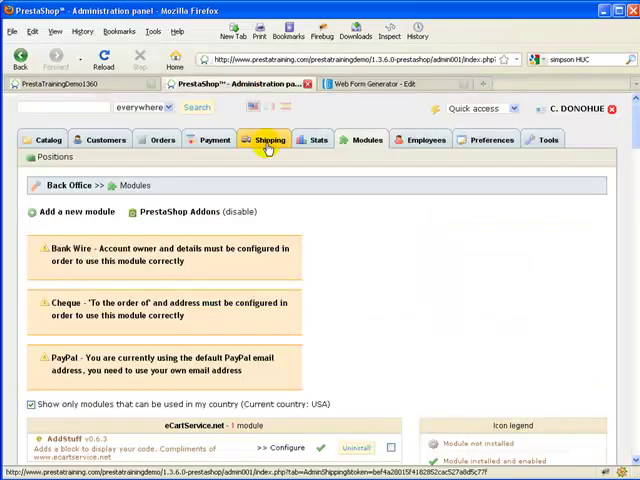
{"action": "left_click", "coordinate": [363, 145]}
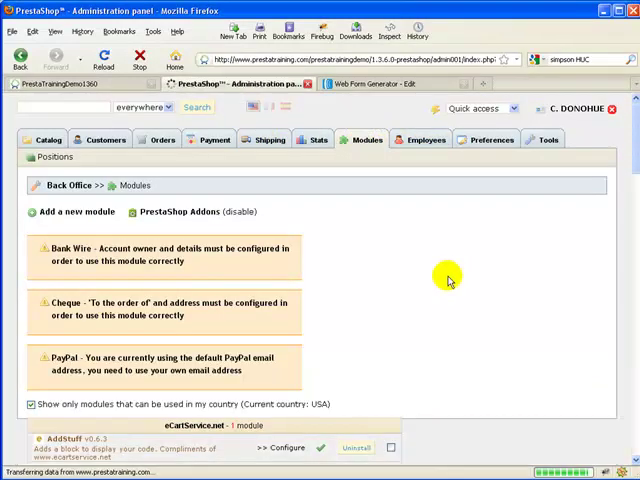
{"action": "scroll", "coordinate": [435, 285], "scroll_direction": "down", "scroll_amount": 3}
{"action": "scroll", "coordinate": [433, 290], "scroll_direction": "down", "scroll_amount": 2}
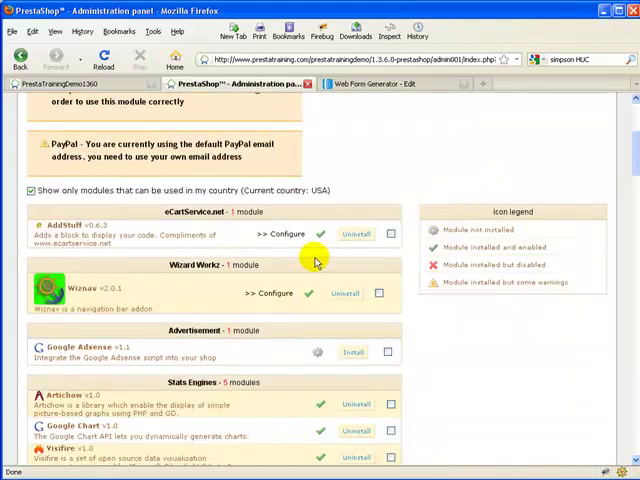
{"action": "left_click", "coordinate": [284, 236]}
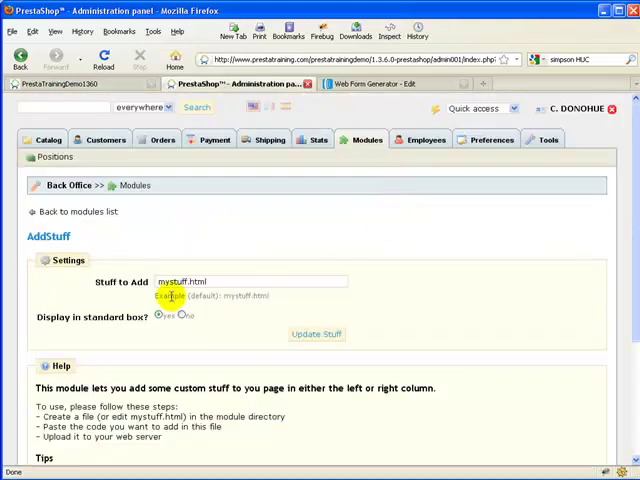
Replace mystuff.html in Stuff to Add with mystuff-aweber-integration.html and update the settings
{"action": "left_click", "coordinate": [221, 282]}
{"action": "left_click_drag", "start_coordinate": [221, 282], "coordinate": [143, 281]}
{"action": "right_click", "coordinate": [178, 281]}
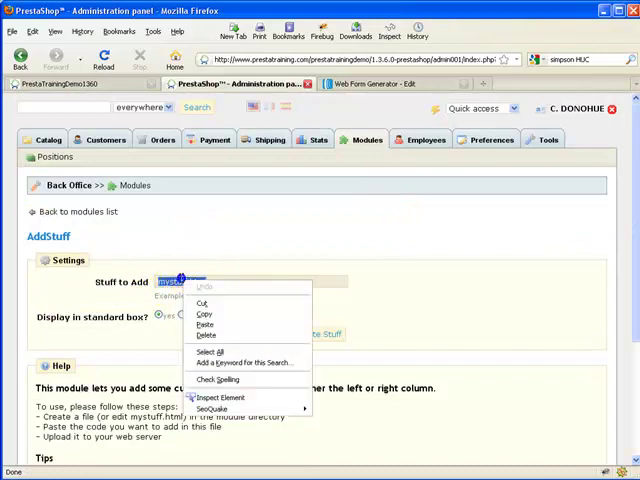
{"action": "left_click", "coordinate": [210, 325]}
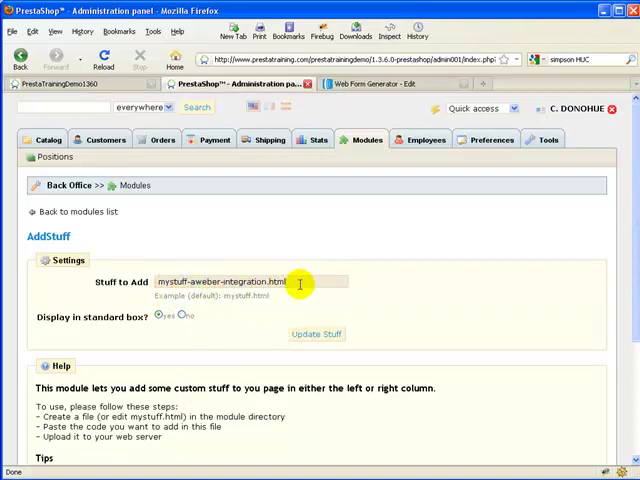
{"action": "left_click", "coordinate": [315, 335]}
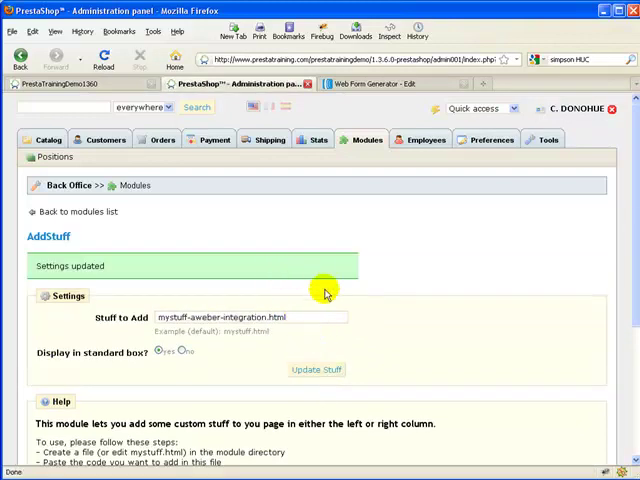
Reload the storefront tab to show the new signup form, then minimize Firefox
{"action": "left_click", "coordinate": [60, 85]}
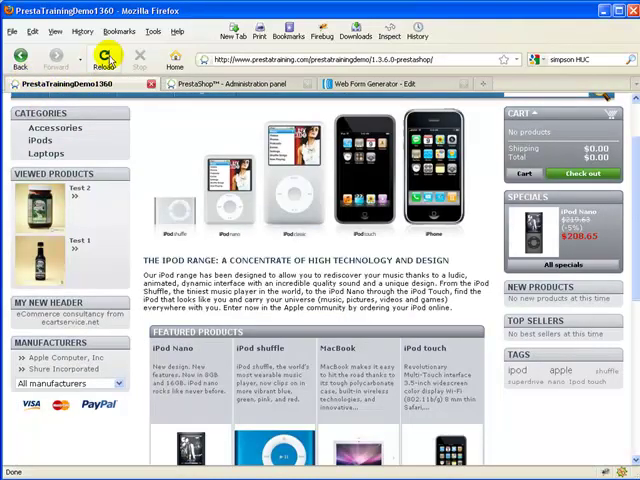
{"action": "left_click", "coordinate": [104, 57]}
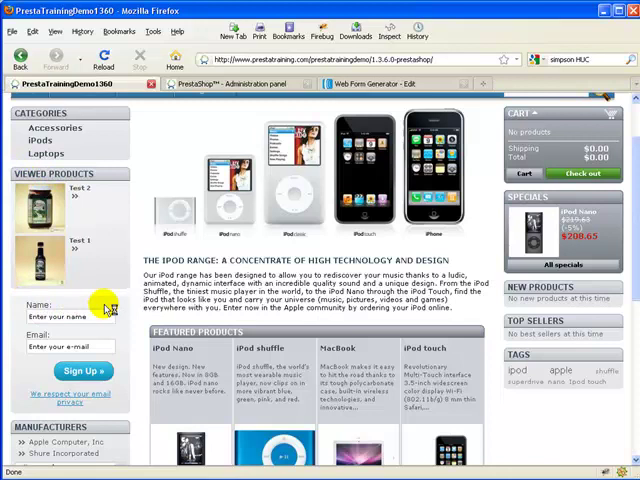
{"action": "scroll", "coordinate": [107, 310], "scroll_direction": "down", "scroll_amount": 2}
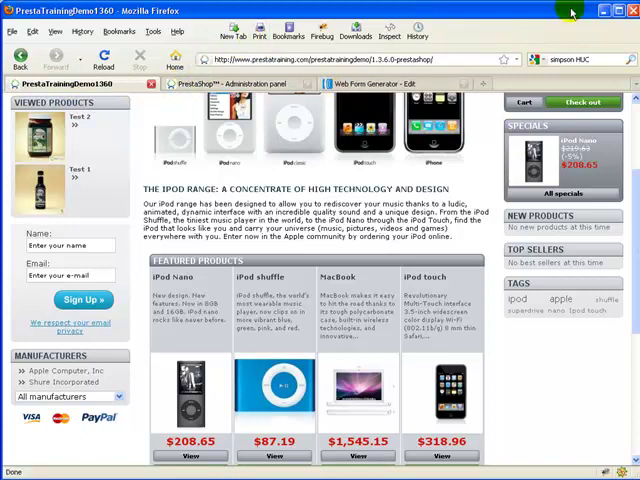
{"action": "left_click", "coordinate": [604, 11]}
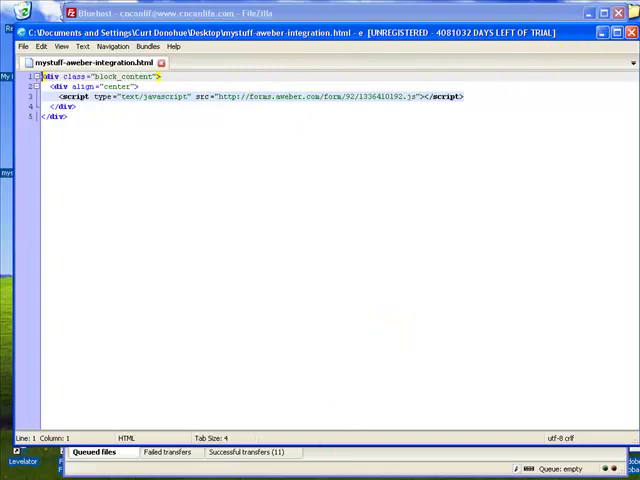
View/Edit the server's mystuff.html from FileZilla, reopening the local copy
{"action": "left_click", "coordinate": [318, 472]}
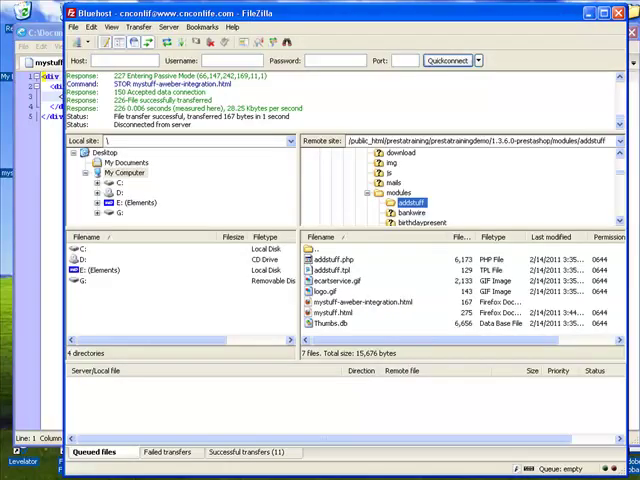
{"action": "left_click", "coordinate": [340, 314]}
{"action": "right_click", "coordinate": [340, 316]}
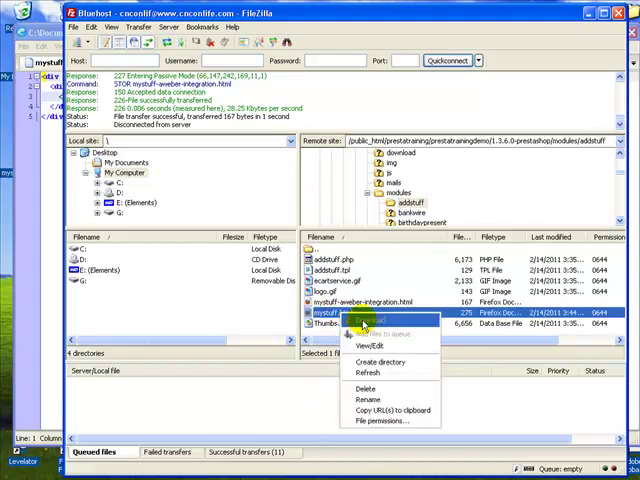
{"action": "left_click", "coordinate": [369, 344]}
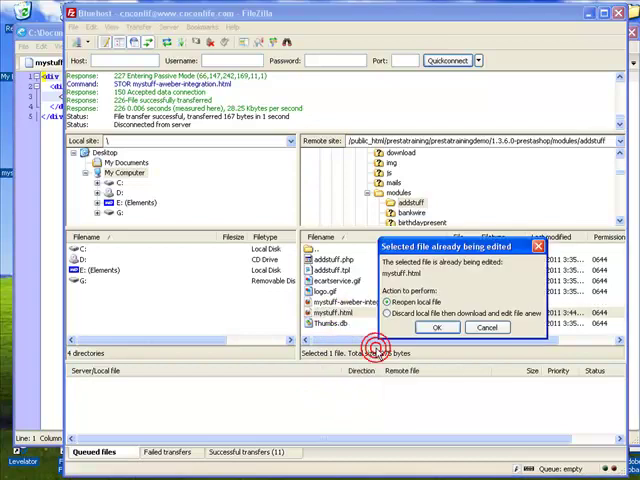
{"action": "left_click", "coordinate": [436, 327]}
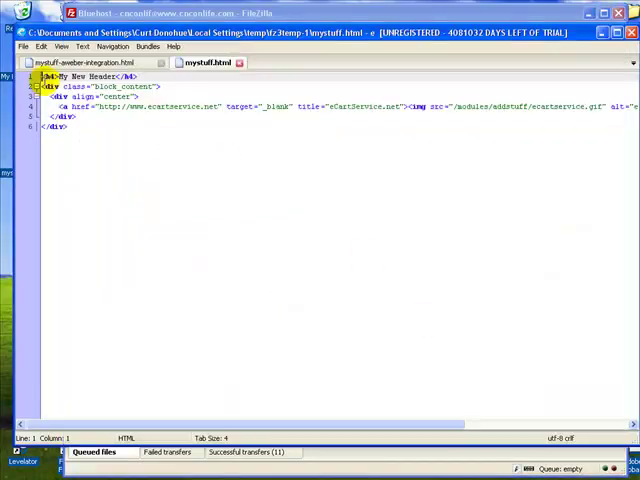
Copy mystuff.html's <h4> line and paste it as a new first line in the integration file
{"action": "left_click_drag", "start_coordinate": [140, 76], "coordinate": [42, 77]}
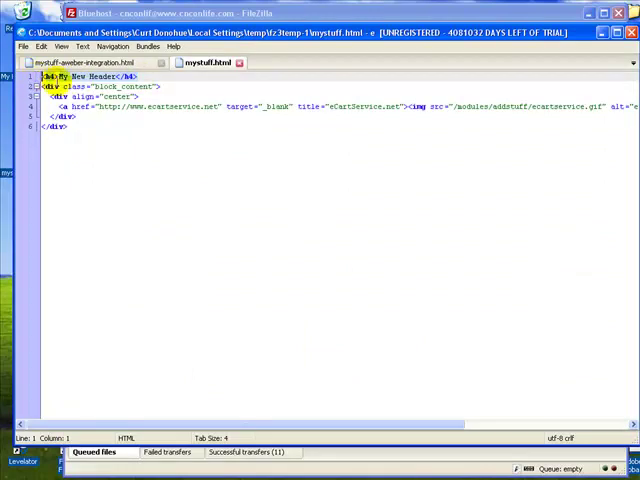
{"action": "right_click", "coordinate": [76, 77]}
{"action": "left_click", "coordinate": [118, 96]}
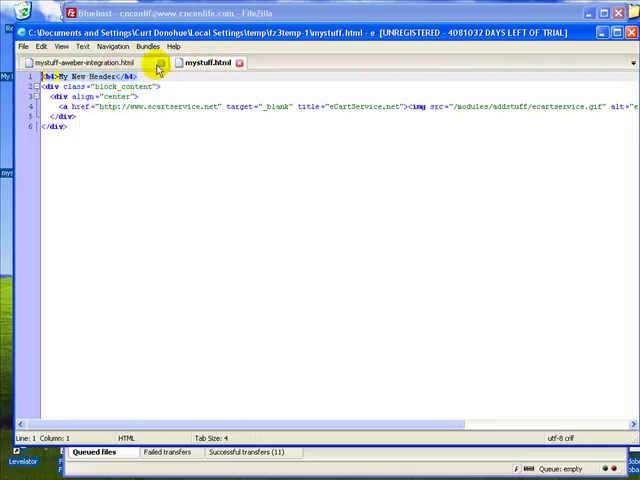
{"action": "left_click", "coordinate": [83, 66]}
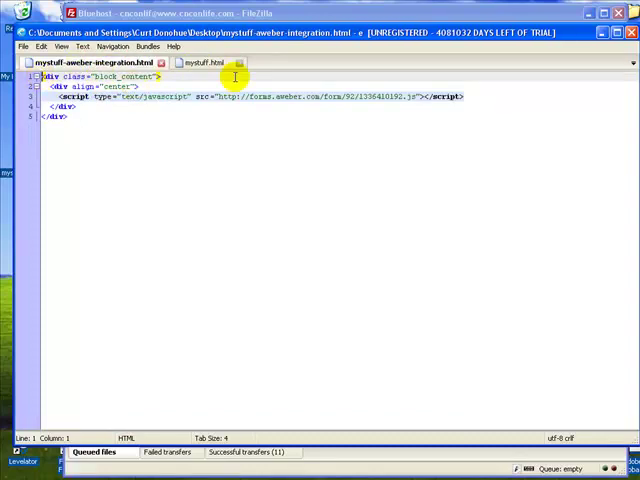
{"action": "key", "text": "Return"}
{"action": "key", "text": "Up"}
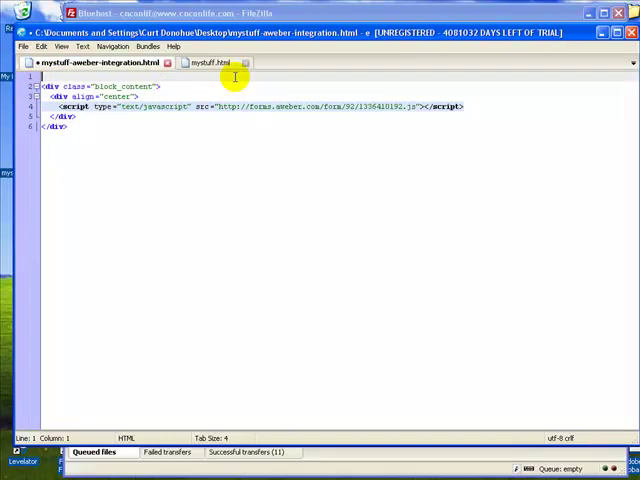
{"action": "right_click", "coordinate": [64, 78]}
{"action": "left_click", "coordinate": [88, 106]}
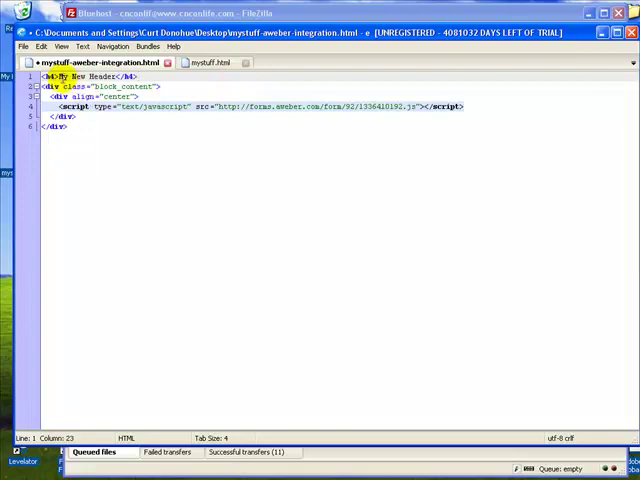
Edit the heading to 'Subscribe to the E-mail Newsletter' and save the file
{"action": "left_click", "coordinate": [114, 81]}
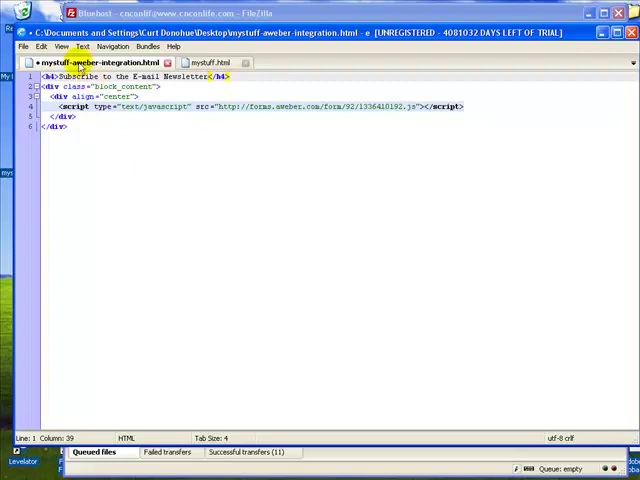
{"action": "left_click", "coordinate": [24, 46]}
{"action": "left_click", "coordinate": [40, 107]}
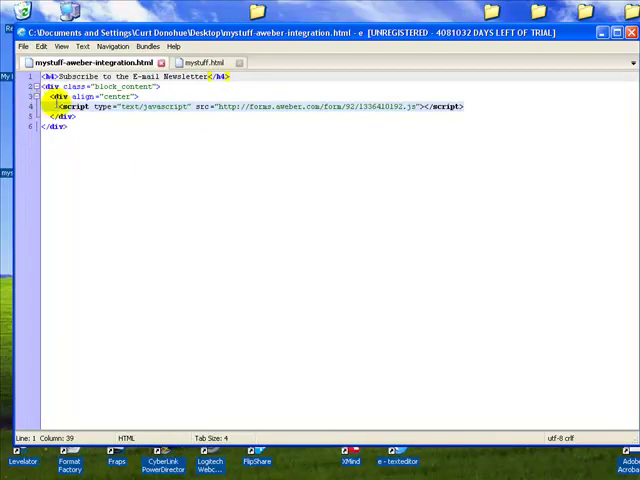
Re-upload mystuff-aweber-integration.html to addstuff, overwriting the old copy, and return to the store page
{"action": "left_click", "coordinate": [603, 33]}
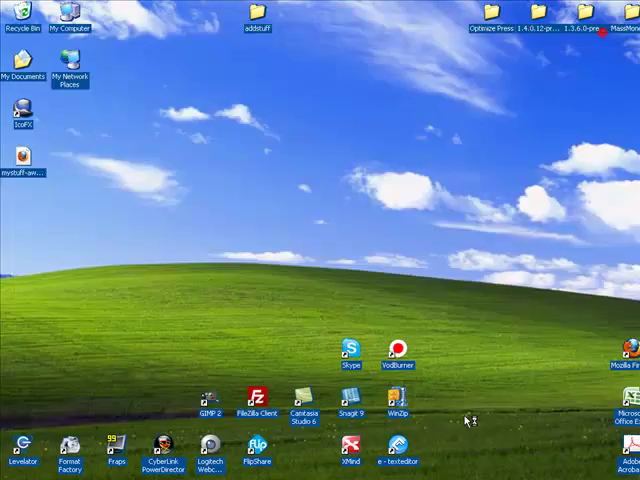
{"action": "key", "text": "alt+Tab"}
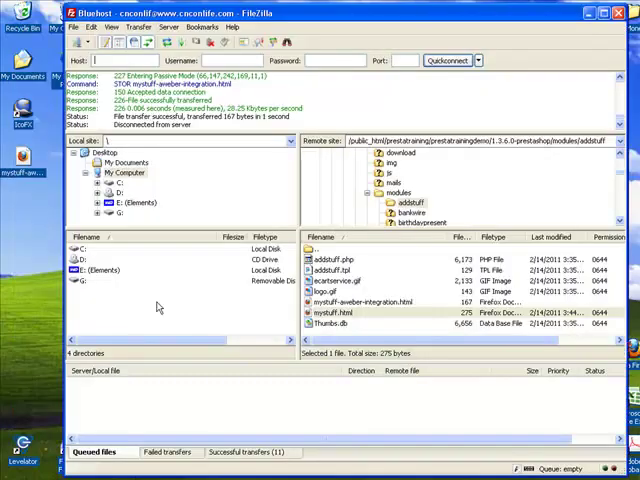
{"action": "left_click_drag", "start_coordinate": [20, 160], "coordinate": [28, 156]}
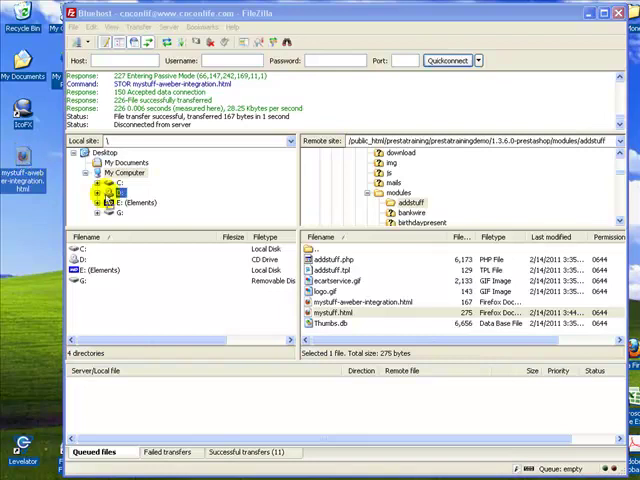
{"action": "left_click_drag", "start_coordinate": [24, 156], "coordinate": [389, 276]}
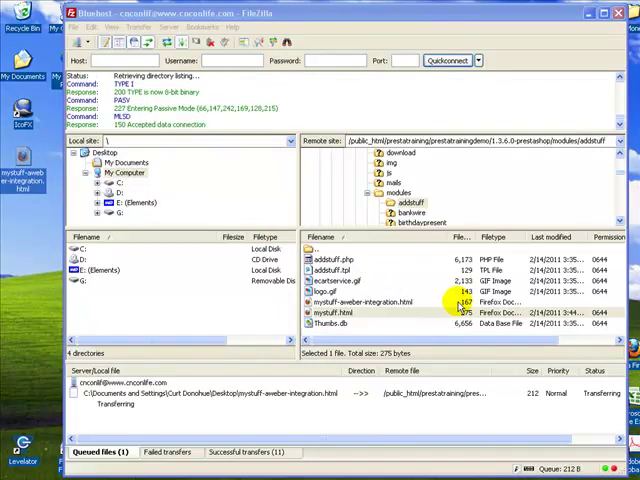
{"action": "left_click", "coordinate": [317, 318]}
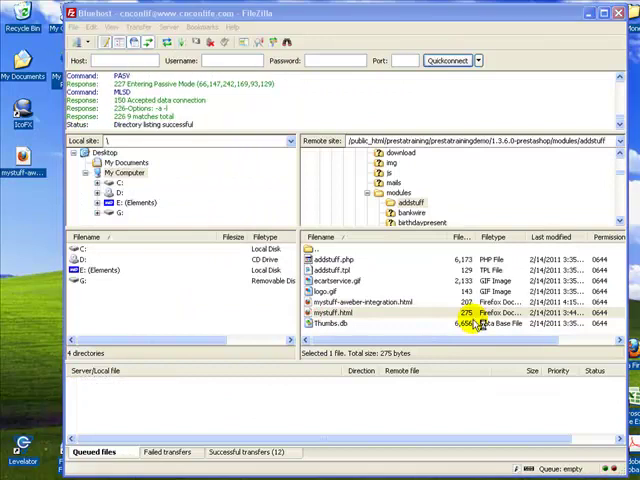
{"action": "left_click", "coordinate": [589, 14]}
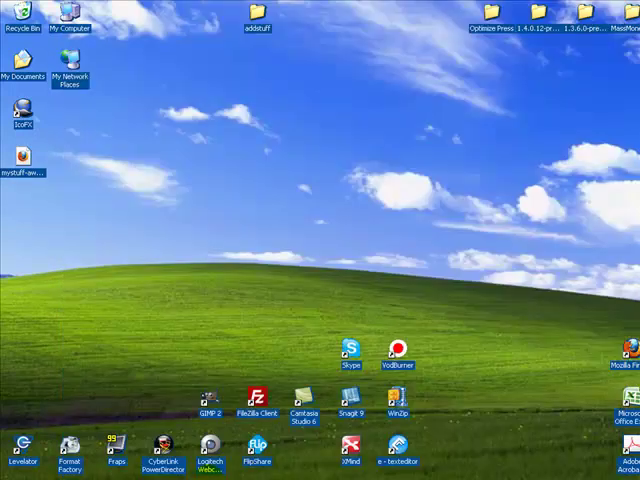
{"action": "key", "text": "alt+Tab"}
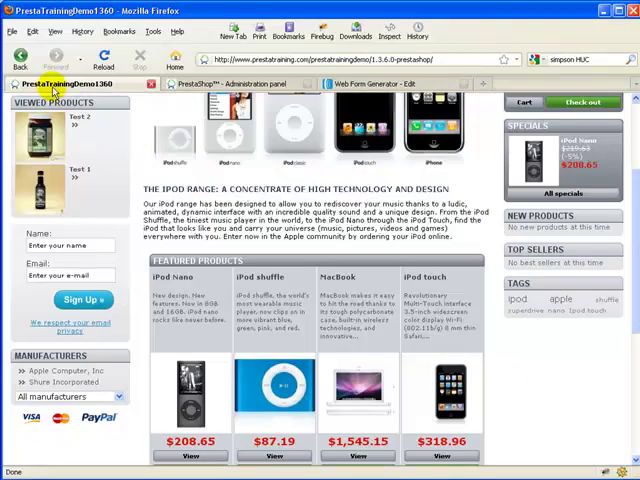
Reload the storefront to show the 'Subscribe to the E-mail Newsletter' form, then return to the editor
{"action": "left_click", "coordinate": [103, 62]}
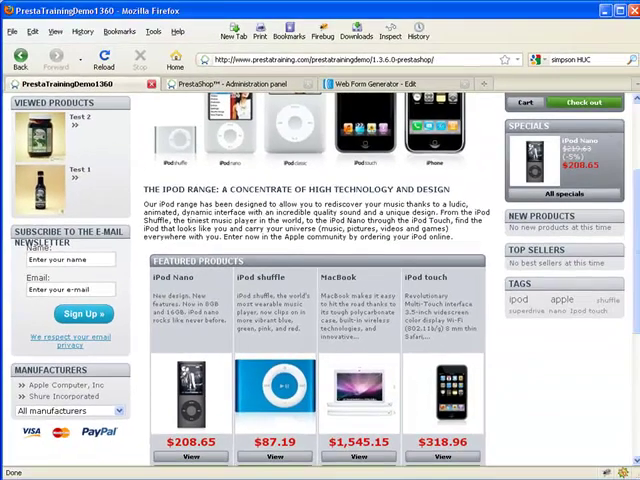
{"action": "key", "text": "alt+Tab"}
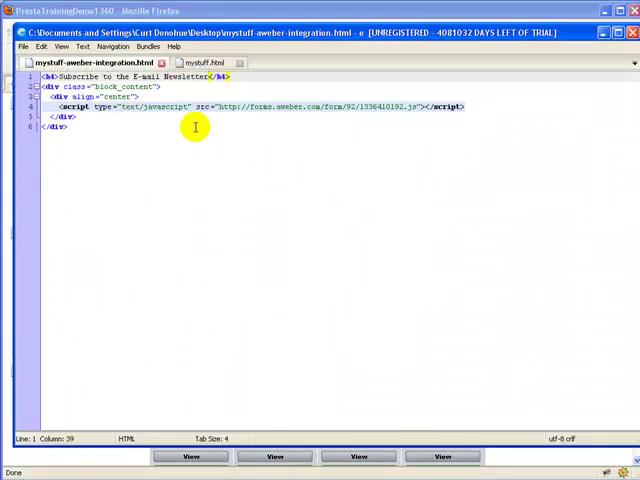
Delete 'Subscribe to the ' so the <h4> heading reads just 'E-mail Newsletter'
{"action": "left_click", "coordinate": [126, 76]}
{"action": "left_click", "coordinate": [73, 76]}
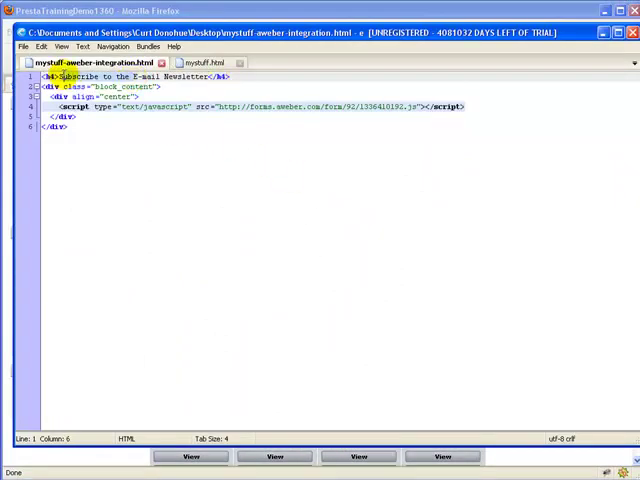
{"action": "left_click", "coordinate": [60, 76]}
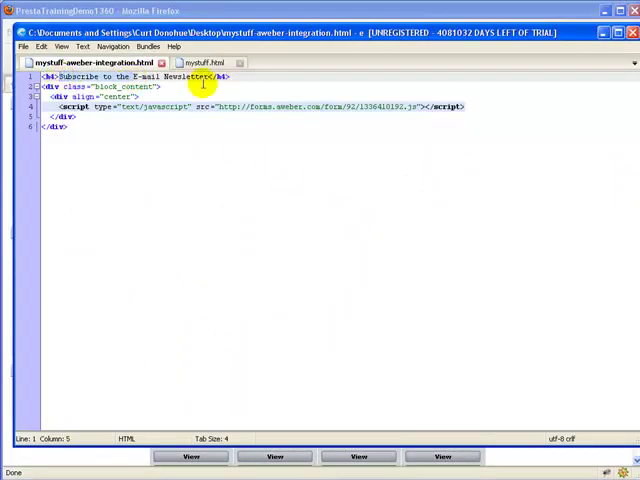
{"action": "key", "text": "ctrl+Delete"}
{"action": "key", "text": "ctrl+Delete"}
{"action": "key", "text": "ctrl+Delete"}
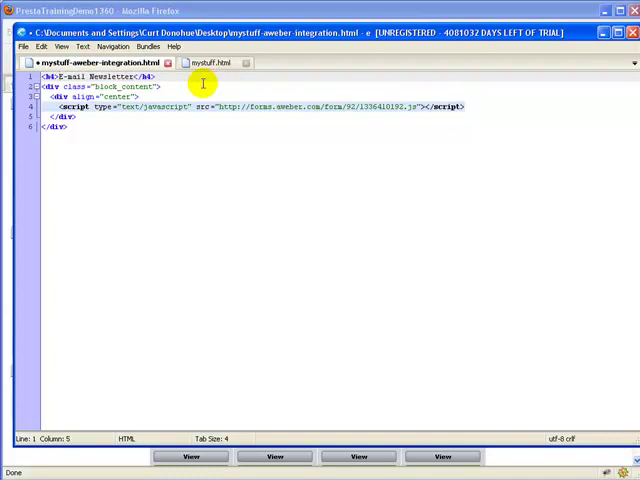
Save mystuff-aweber-integration.html via File > Save
{"action": "left_click", "coordinate": [22, 47]}
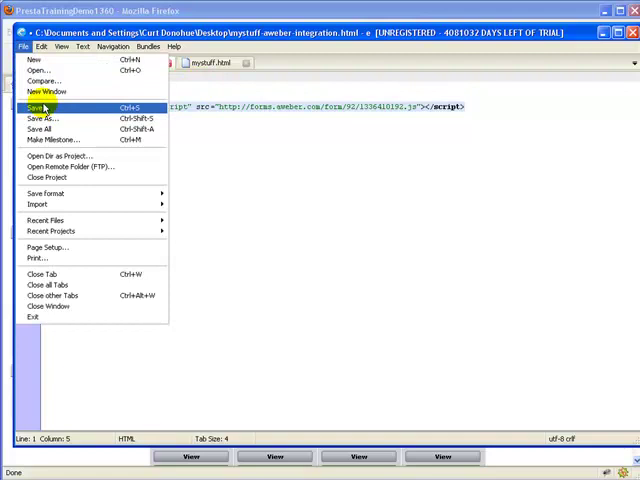
{"action": "left_click", "coordinate": [43, 107]}
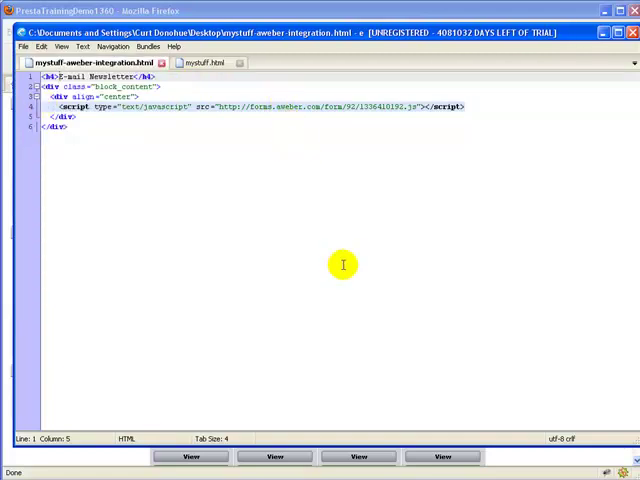
Minimize the editor and browser and restore the FileZilla window
{"action": "left_click", "coordinate": [603, 32]}
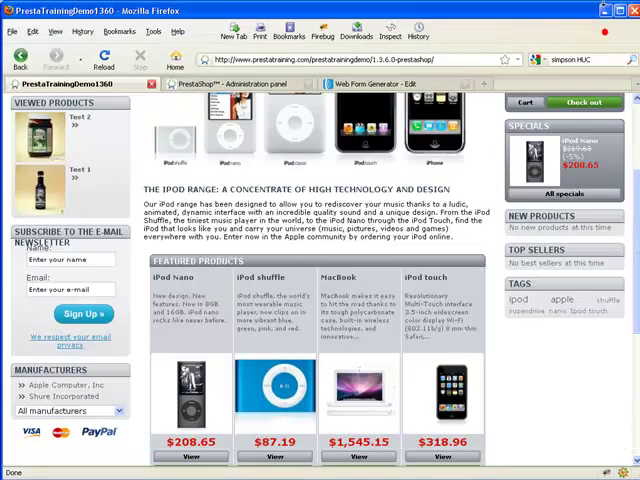
{"action": "left_click", "coordinate": [604, 9]}
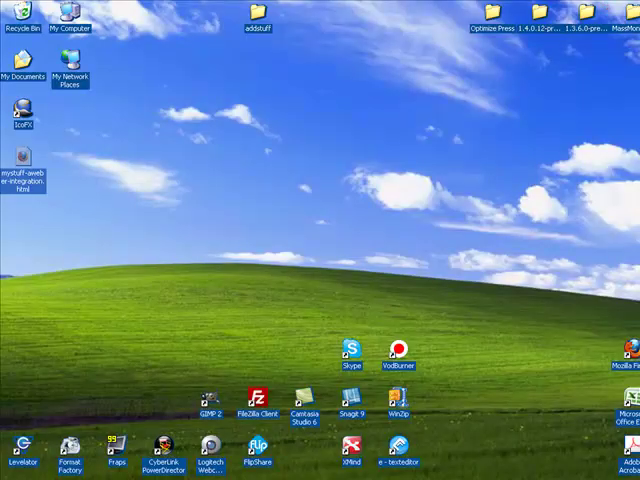
{"action": "left_click", "coordinate": [90, 10]}
Drag the desktop HTML file into the remote addstuff folder, overwriting the server copy, and return to Firefox
{"action": "left_click", "coordinate": [20, 158]}
{"action": "left_click_drag", "start_coordinate": [20, 158], "coordinate": [415, 275]}
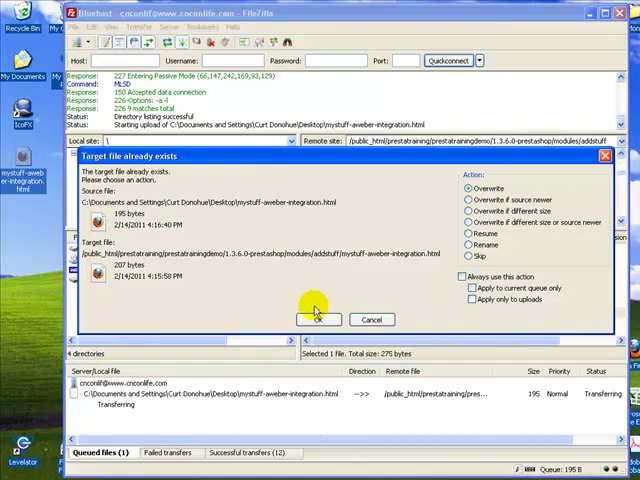
{"action": "left_click", "coordinate": [319, 318]}
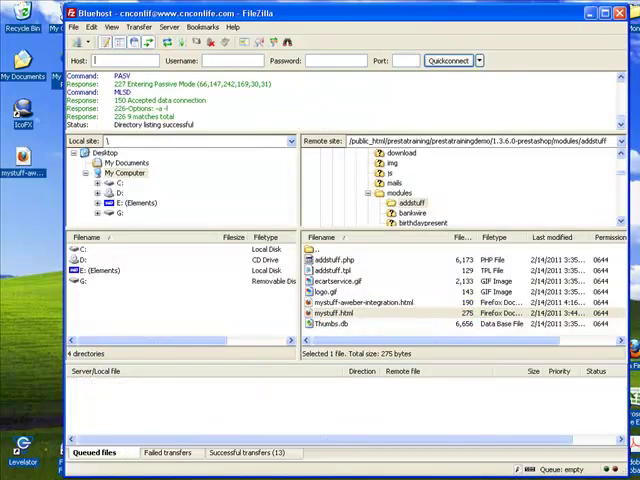
{"action": "key", "text": "alt+Tab"}
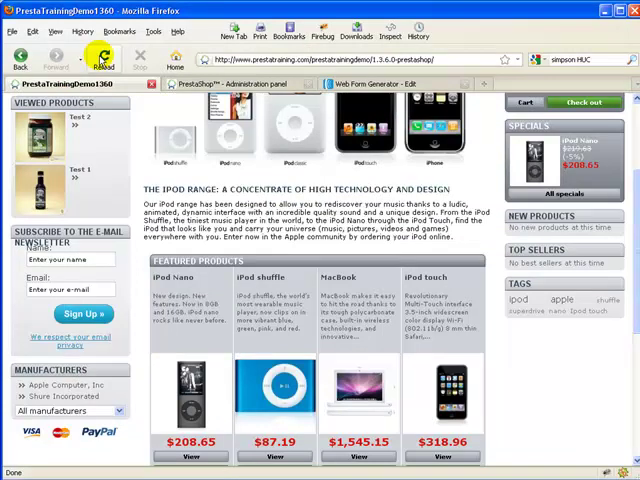
Reload the storefront so the left-column block is headed 'E-mail Newsletter'
{"action": "left_click", "coordinate": [104, 60]}
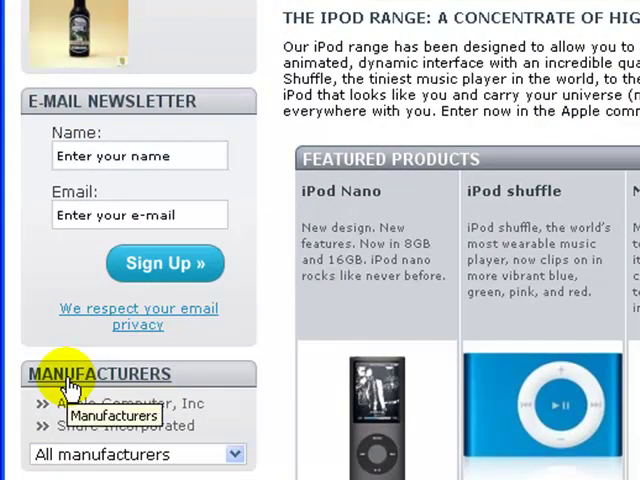
{"action": "scroll", "coordinate": [72, 388], "scroll_direction": "up", "scroll_amount": 3}
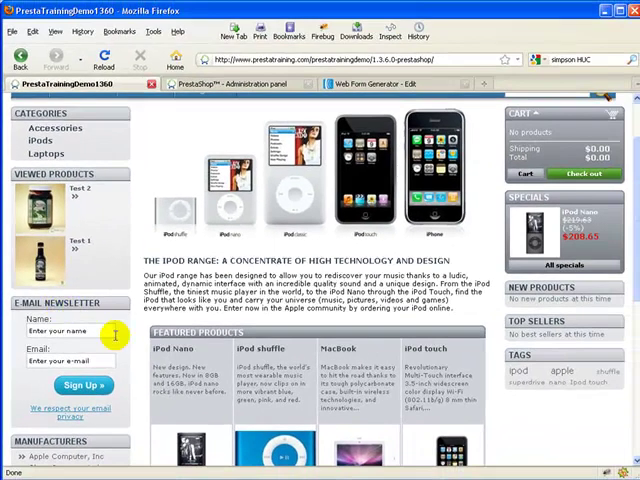
{"action": "scroll", "coordinate": [118, 337], "scroll_direction": "down", "scroll_amount": 2}
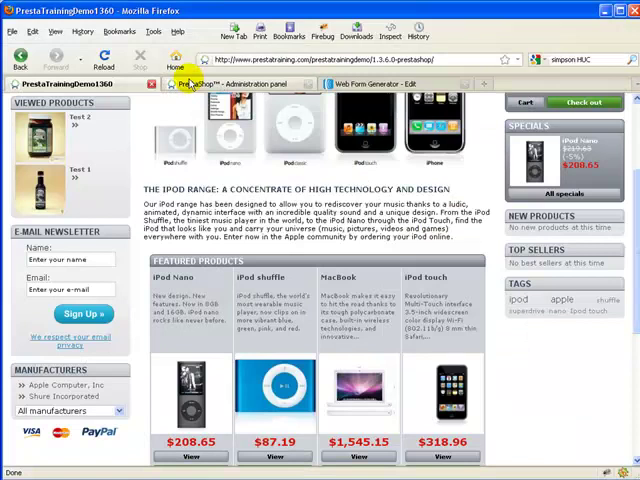
Set AddStuff's 'Display in standard box?' to No and save with Update Stuff
{"action": "left_click", "coordinate": [187, 86]}
{"action": "scroll", "coordinate": [221, 333], "scroll_direction": "down", "scroll_amount": 2}
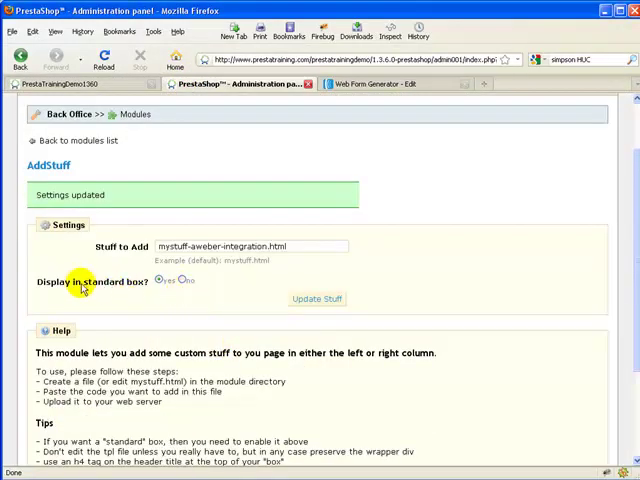
{"action": "left_click", "coordinate": [182, 280]}
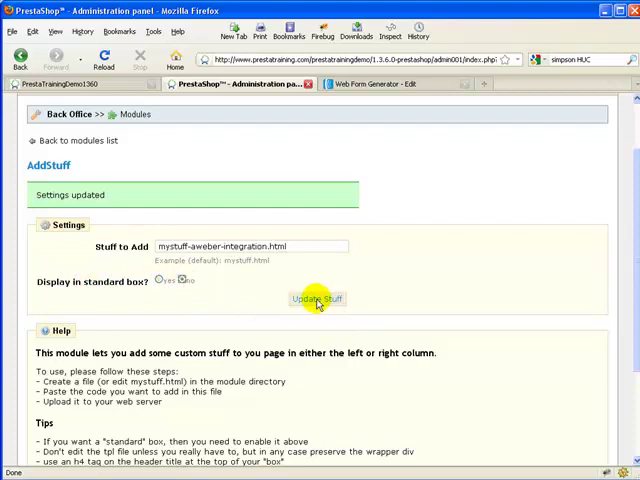
{"action": "left_click", "coordinate": [315, 300]}
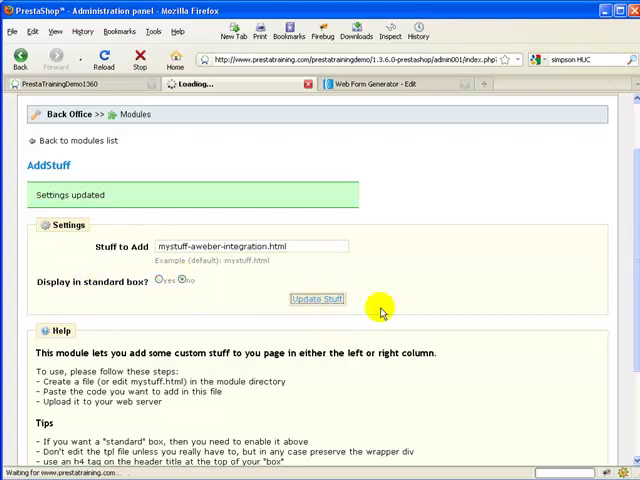
Reload the PrestaTrainingDemo1360 storefront to show the E-mail Newsletter form without the standard box
{"action": "left_click", "coordinate": [69, 85]}
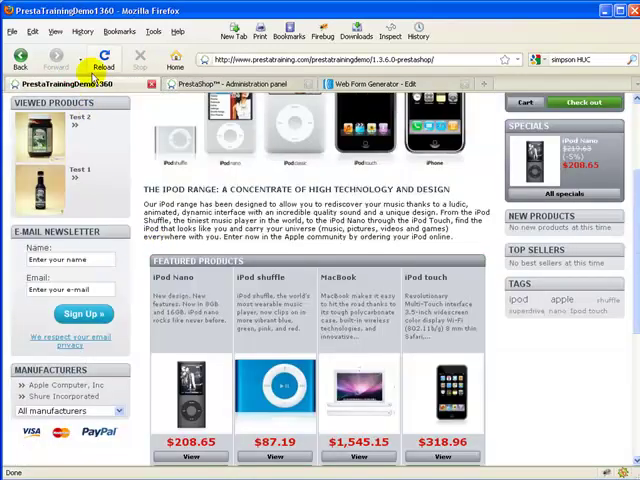
{"action": "left_click", "coordinate": [102, 60]}
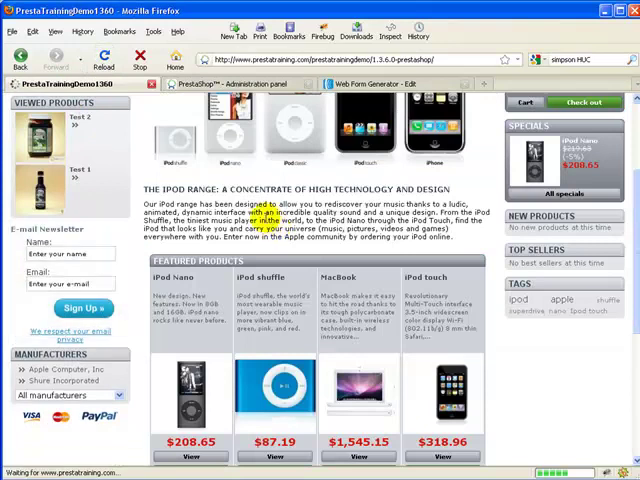